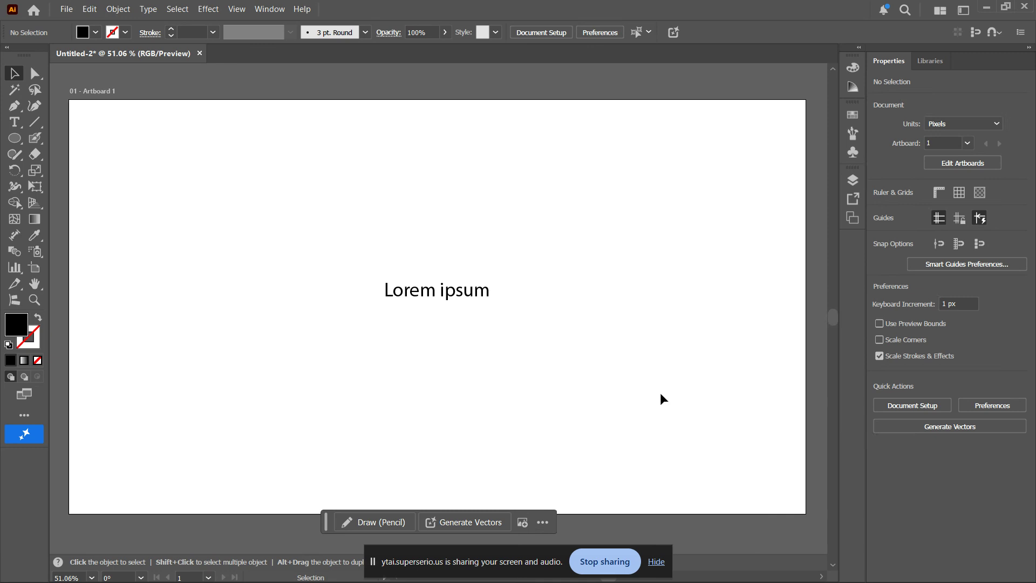
- Add a second Lorem ipsum point text object above the existing one with the Type tool
key("space")
mouse_move(610, 310)
left_mouse_down()
mouse_move(602, 307)
mouse_move(610, 315)
left_mouse_up()
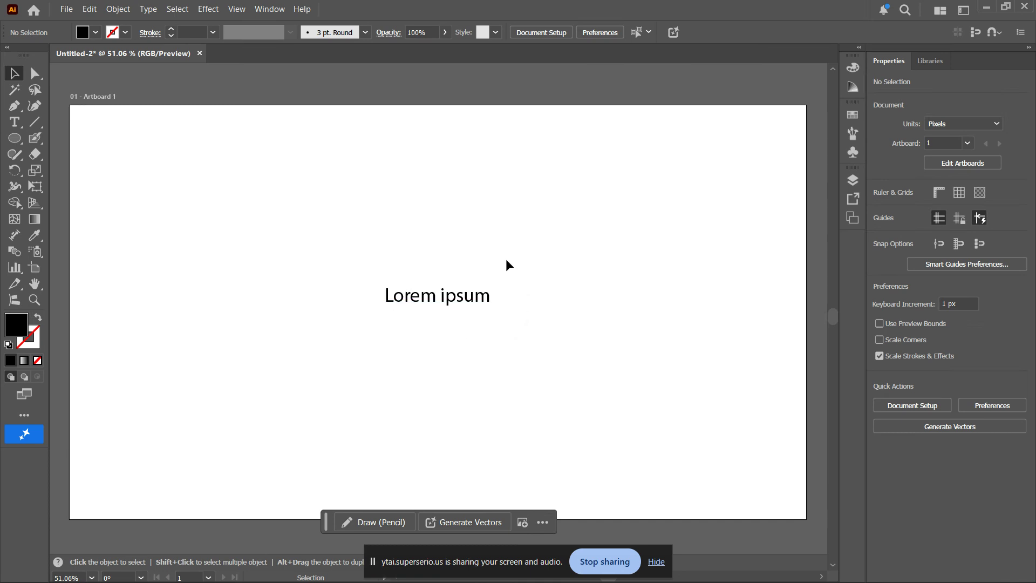
left_click(408, 296)
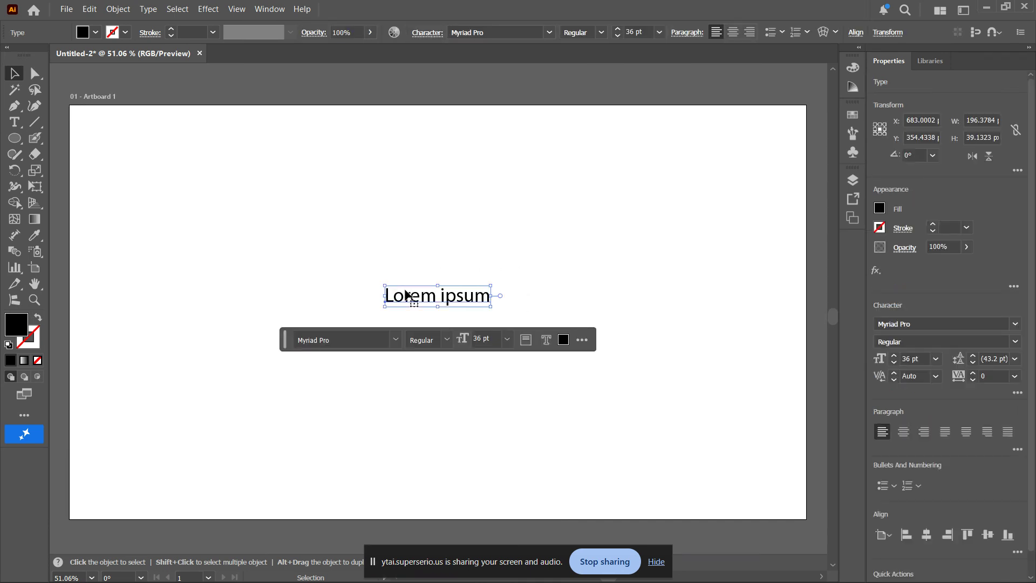
left_click(14, 122)
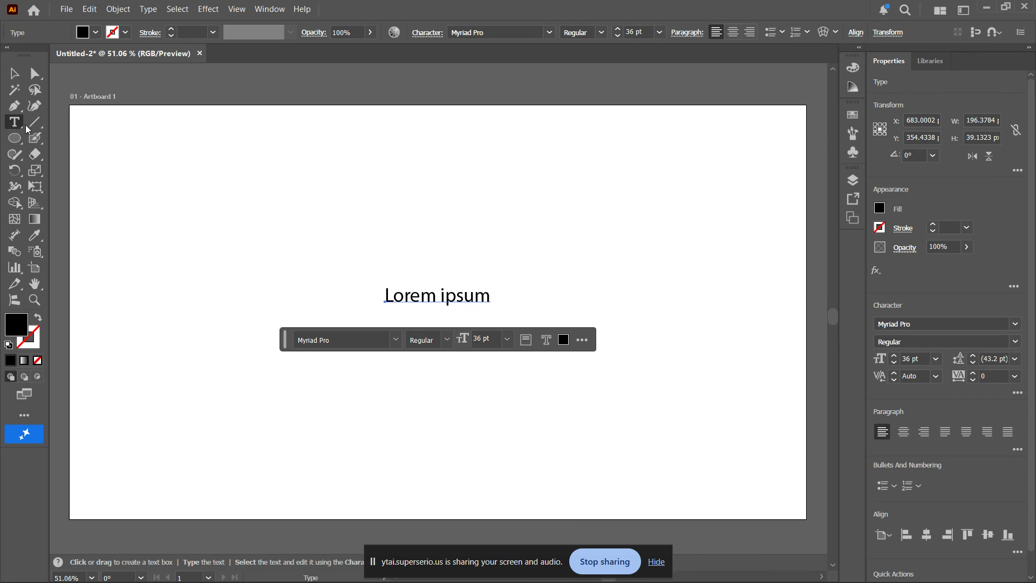
left_click(417, 237)
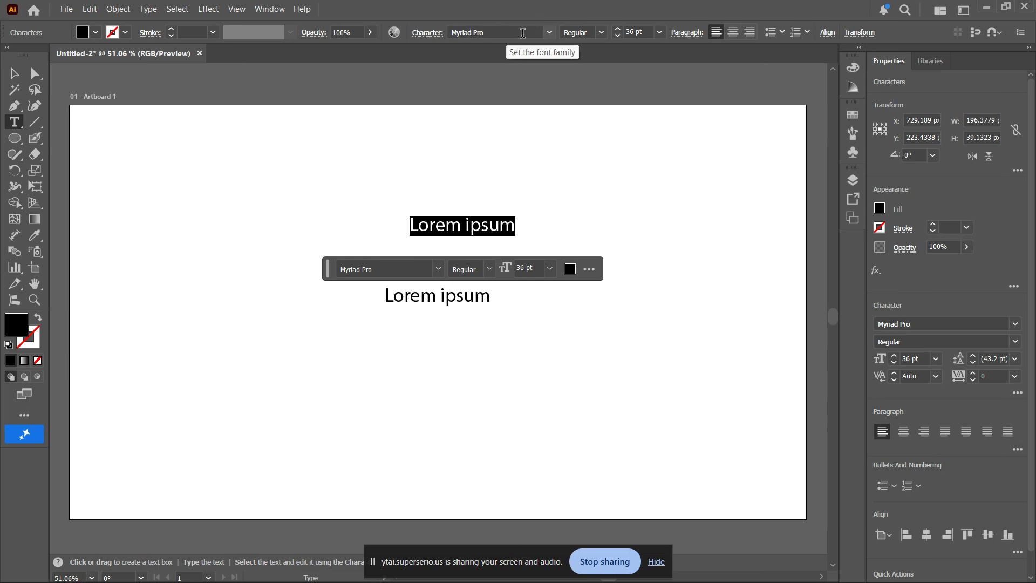
- Set the new upper text's font to Cascadia Code and finish editing it
left_click(552, 34)
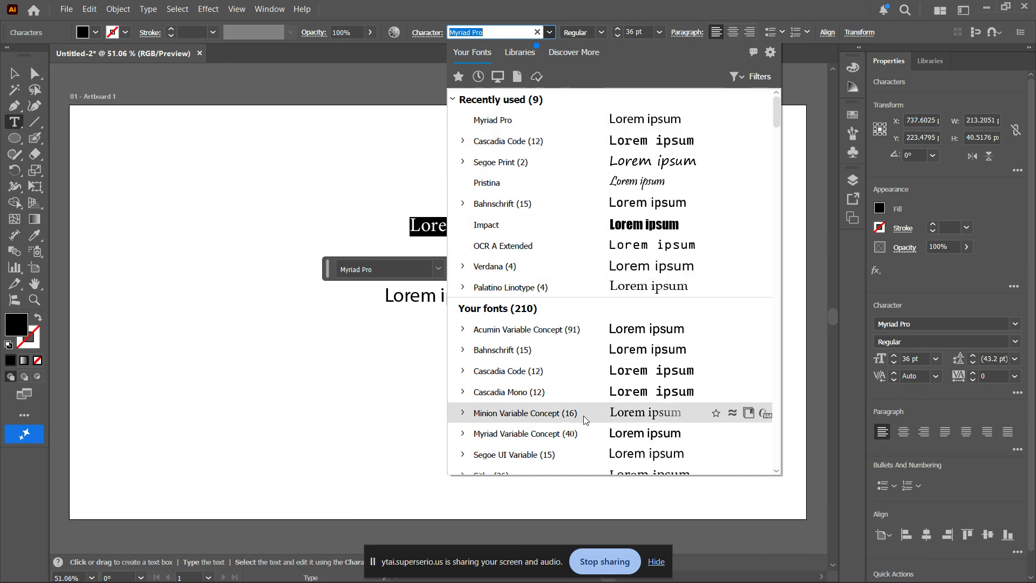
left_click(554, 149)
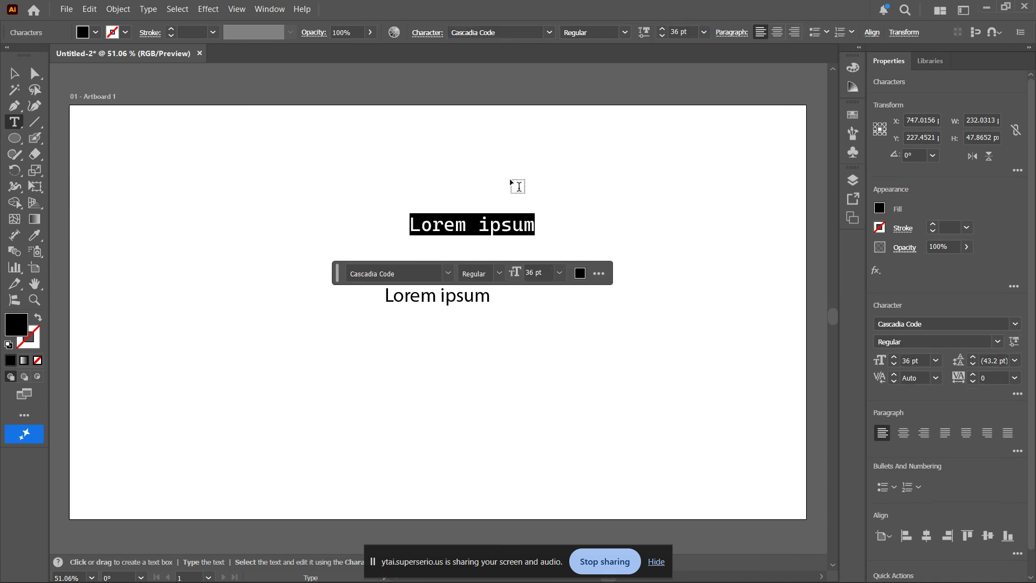
left_click(14, 73)
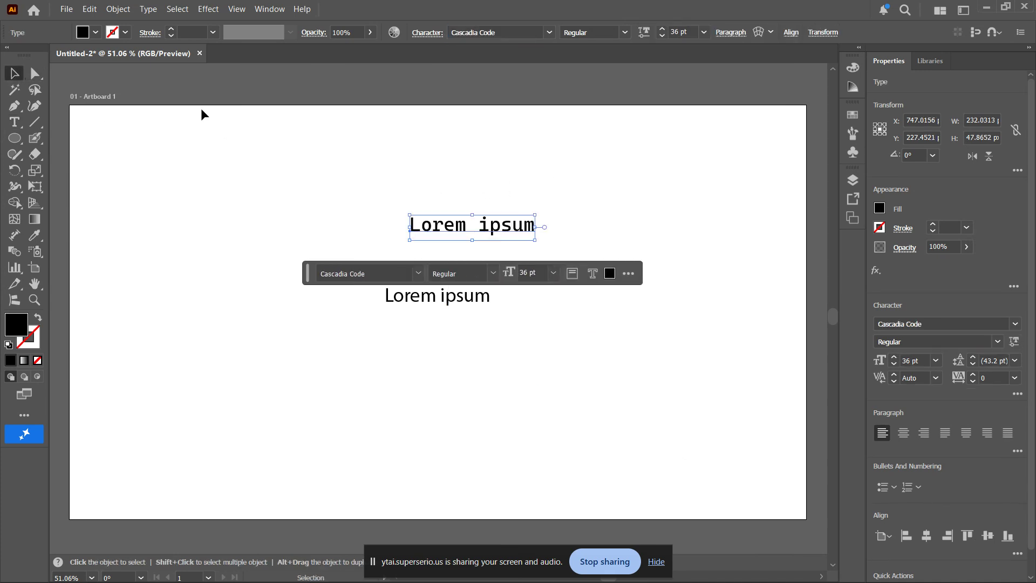
- Delete the Myriad Pro text and move the Cascadia Code text to the artboard's horizontal centre at about X 683, Y 309 px
left_click(366, 192)
left_click_drag(352, 251, 553, 345)
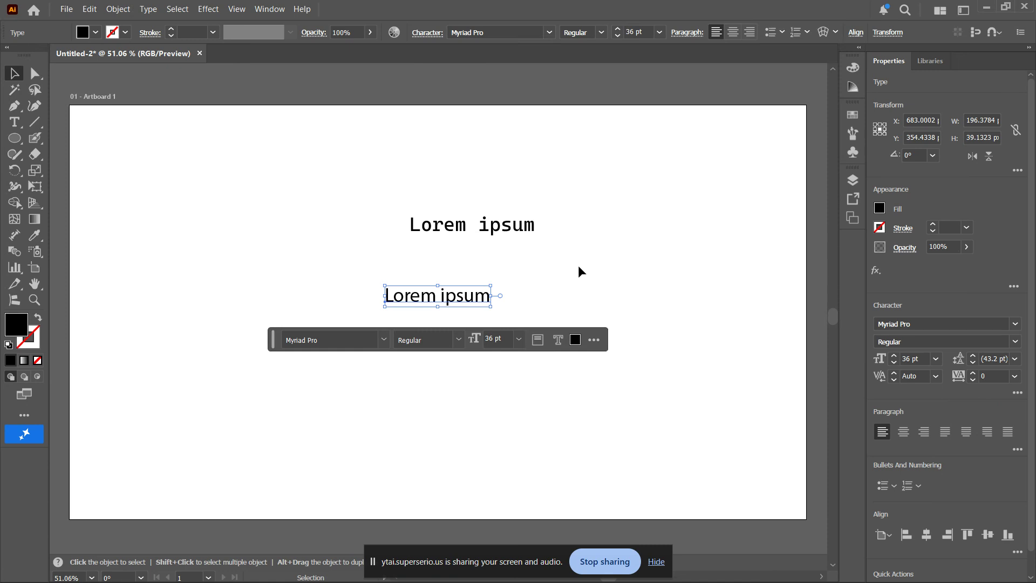
key("Delete")
left_click_drag(501, 226, 467, 271)
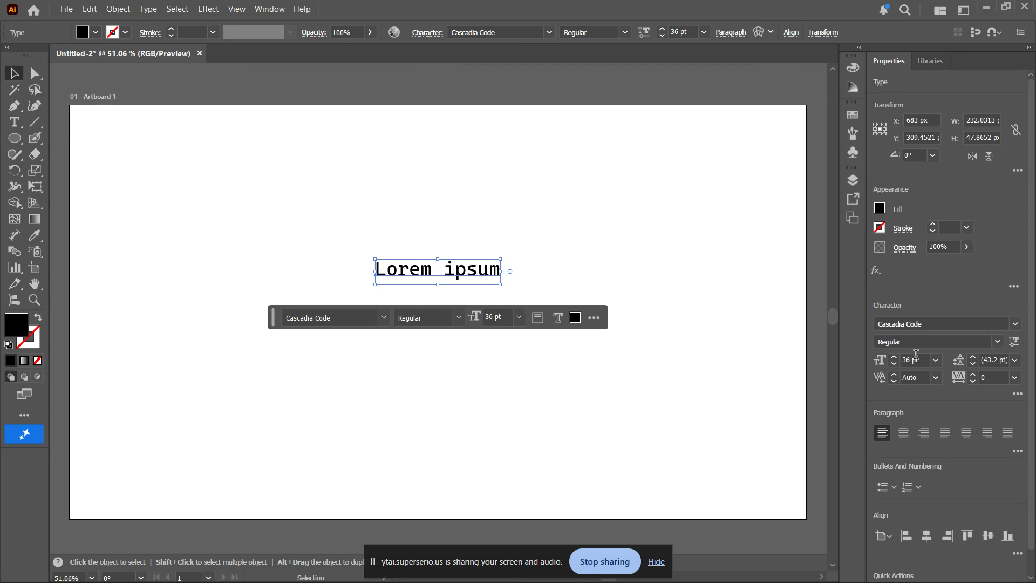
- Format the text as 73 pt Italic and move it to the middle of the artboard
left_click_drag(894, 355, 894, 357)
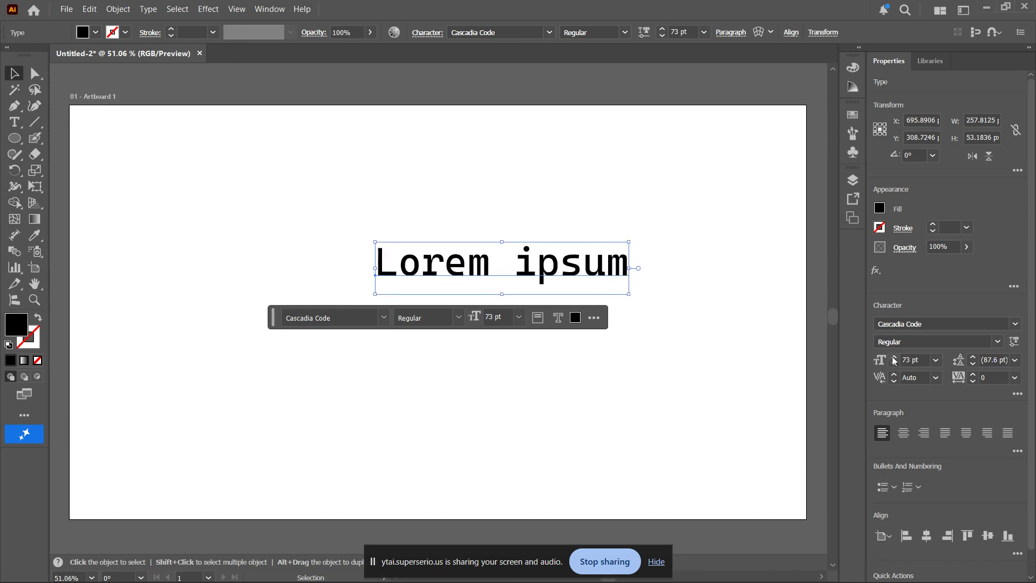
left_click_drag(556, 271, 499, 293)
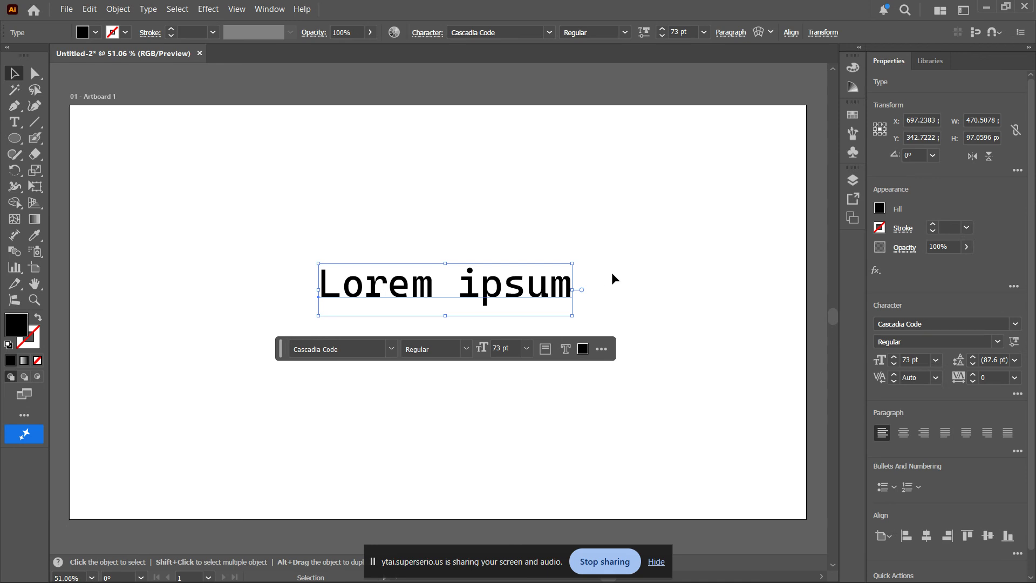
left_click(996, 344)
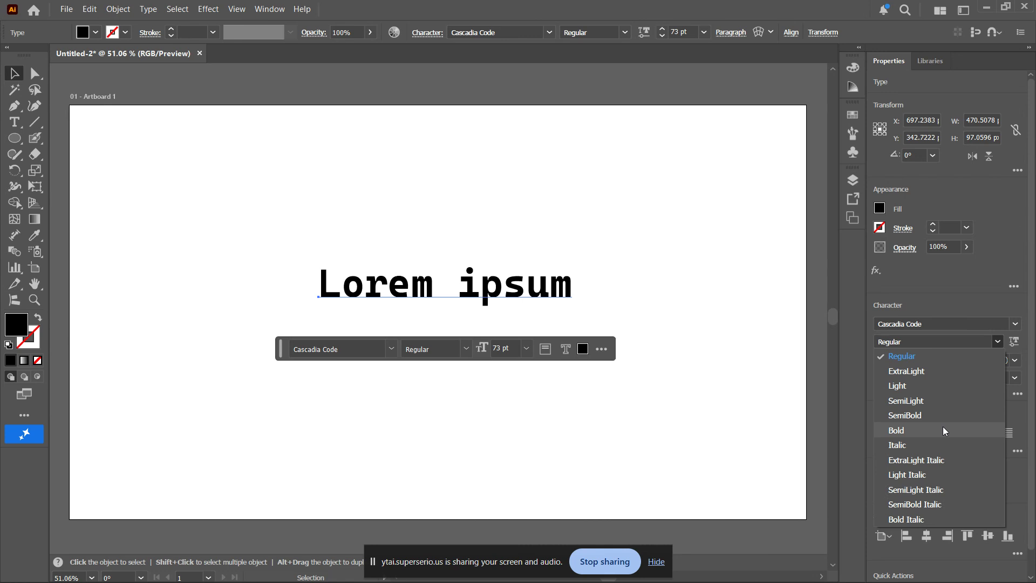
left_click(917, 444)
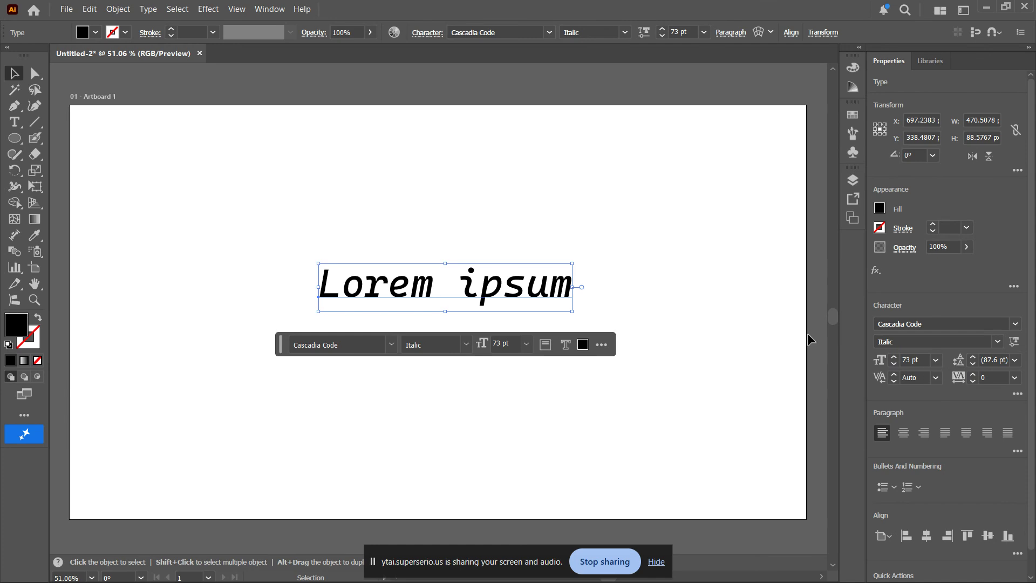
- Increase the whole text's tracking to 44
left_click(975, 376)
left_click(974, 375)
left_click(974, 374)
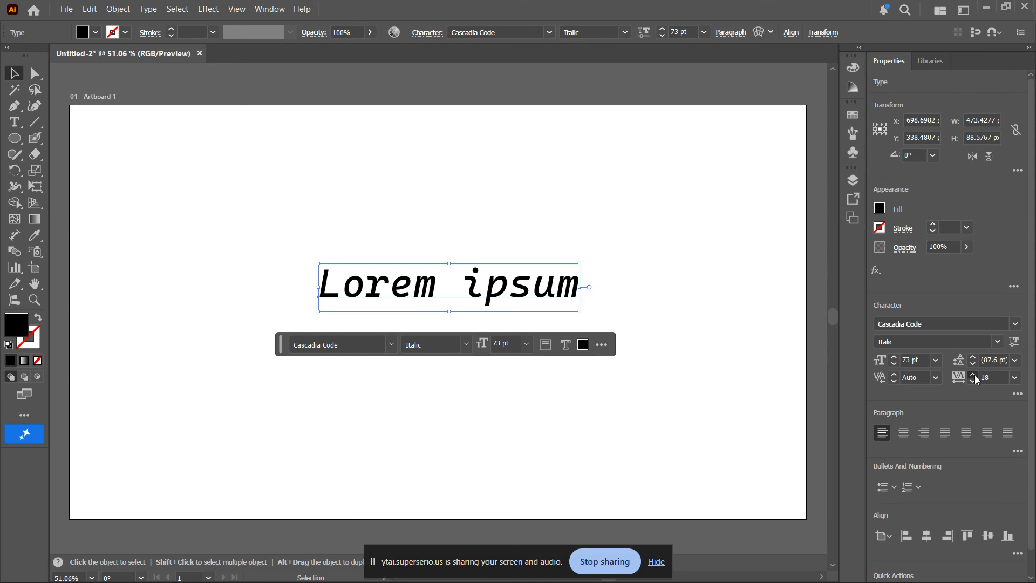
left_click(974, 374)
left_click(974, 375)
left_click(974, 375)
left_click(973, 376)
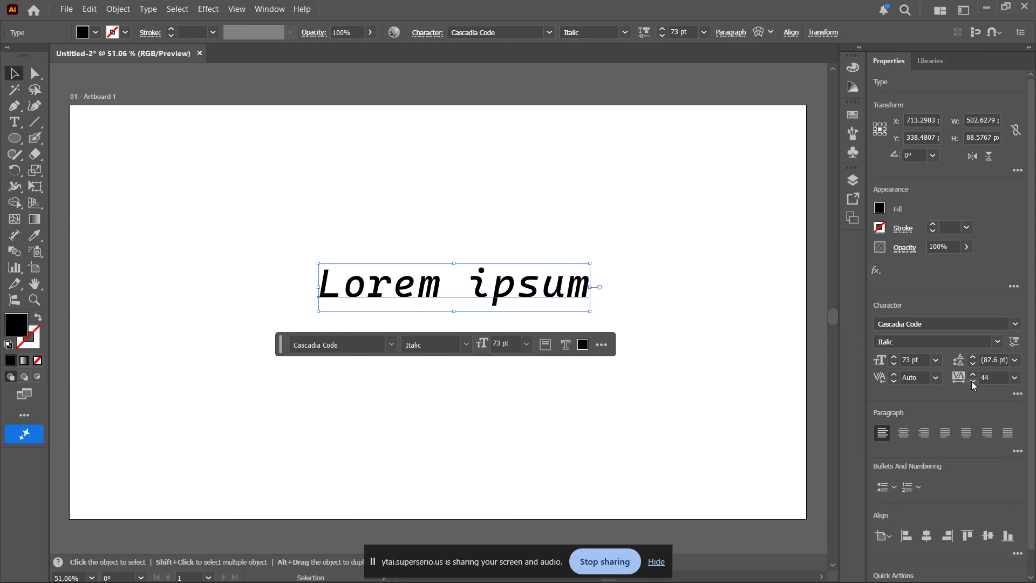
- Tighten the whole text's tracking to -28
left_click(972, 382)
left_click(972, 382)
left_click(972, 382)
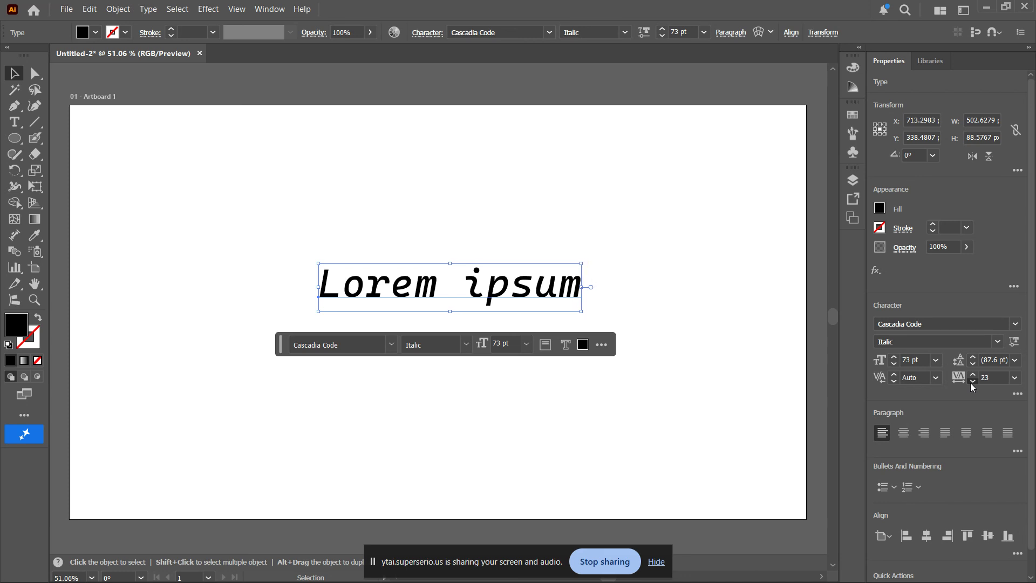
left_click(972, 382)
left_click(972, 382)
left_click(972, 382)
left_click(972, 382)
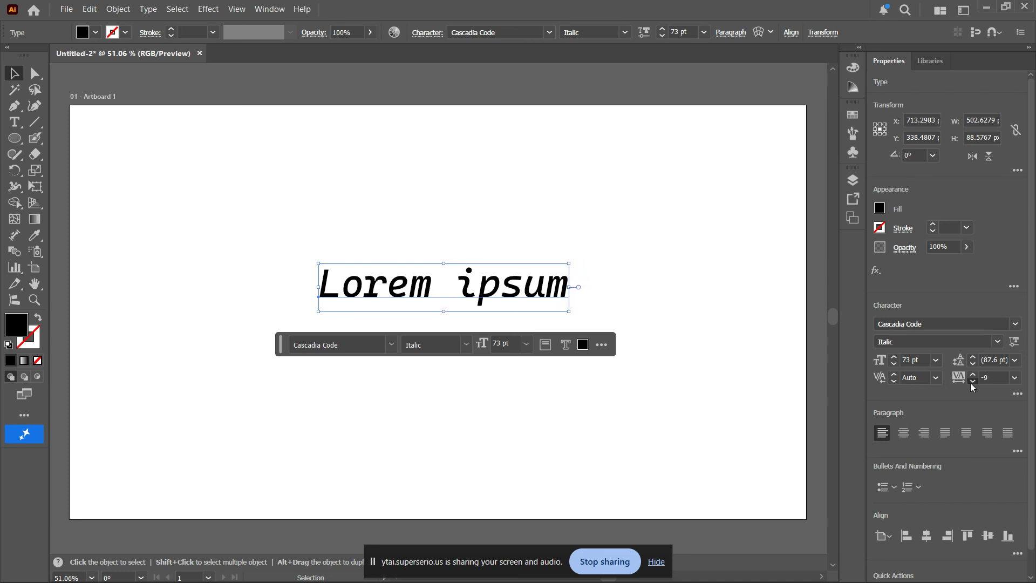
left_click(972, 382)
left_click(972, 382)
left_click(972, 382)
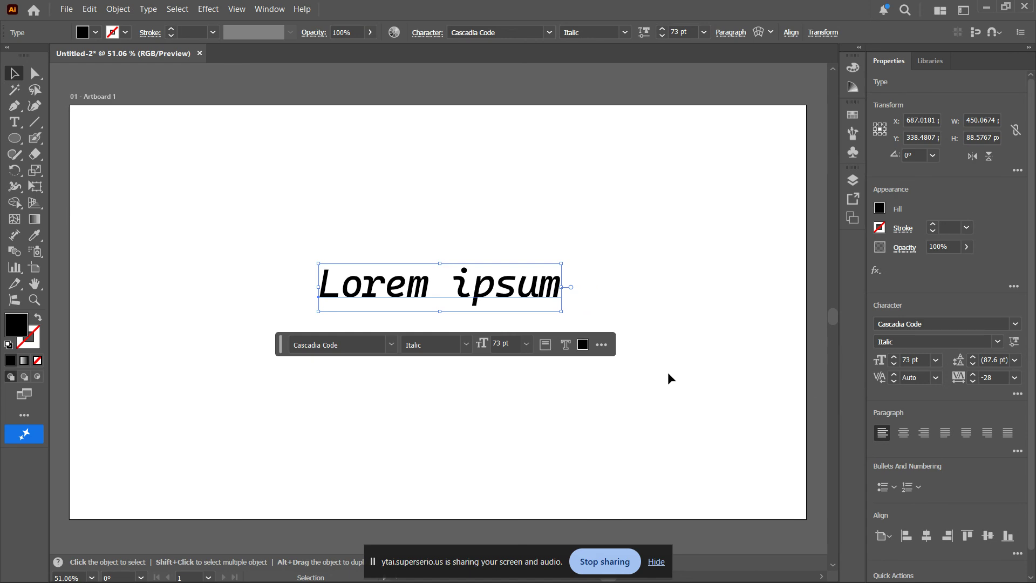
- Loosen the text's tracking to 6
key("ctrl+alt+Right")
key("ctrl+alt+Right")
key("ctrl+alt+Right")
key("ctrl+alt+Right")
key("ctrl+alt+Right")
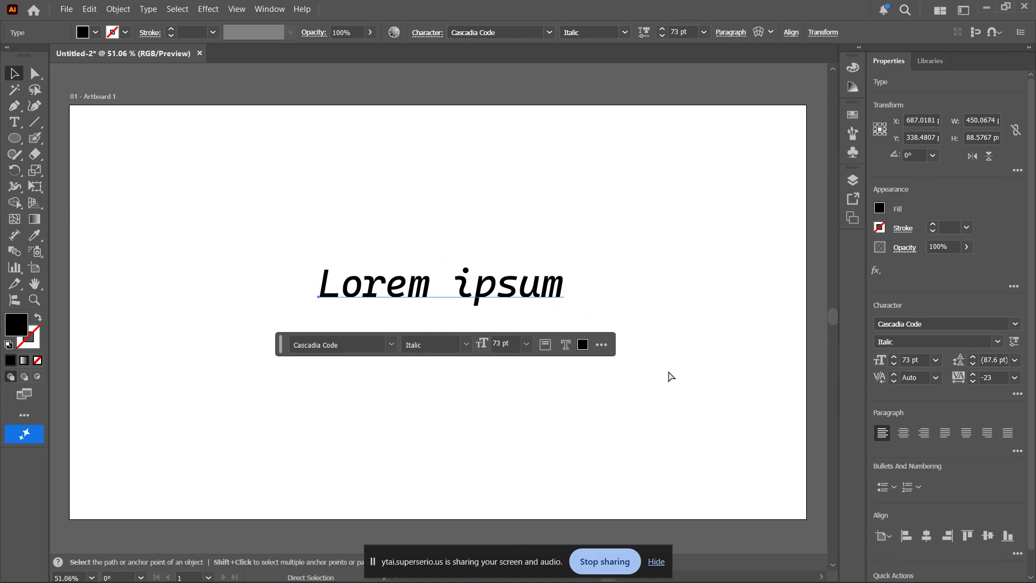
key("ctrl+alt+Right")
key("ctrl+alt+Right")
key("ctrl+alt+Right")
key("ctrl+alt+Right")
key("ctrl+alt+Right")
key("ctrl+alt+Right")
key("ctrl+alt+Right")
key("ctrl+alt+Right")
key("ctrl+alt+Right")
key("ctrl+alt+Right")
key("ctrl+alt+Right")
key("ctrl+alt+Right")
key("ctrl+alt+Right")
key("ctrl+alt+Right")
key("ctrl+alt+Right")
key("ctrl+alt+Right")
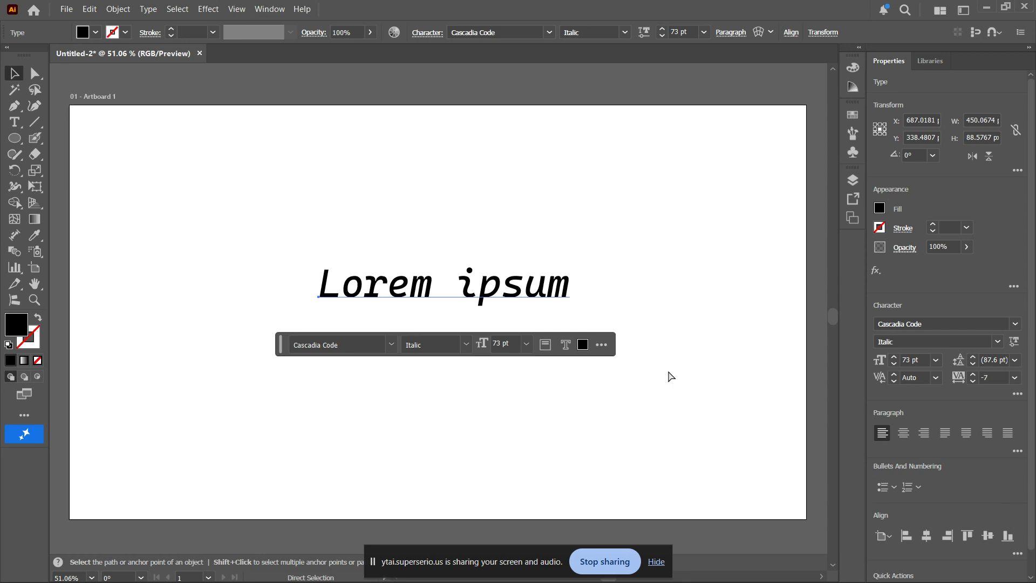
key("ctrl+alt+Right")
key("ctrl+alt+Right")
key("ctrl+alt+Right")
key("ctrl+alt+Right")
key("ctrl+alt+Right")
key("ctrl+alt+Right")
key("ctrl+alt+Right")
key("ctrl+alt+Right")
key("ctrl+alt+Right")
key("ctrl+alt+Right")
key("ctrl+alt+Right")
key("ctrl+alt+Right")
key("ctrl+alt+Right")
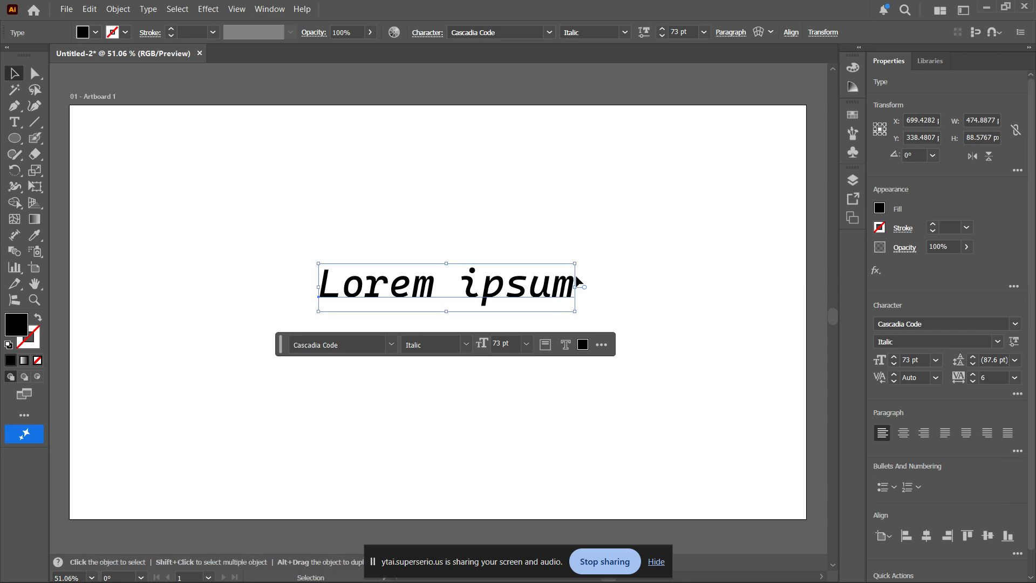
- Set the kerning between the p and the s in "ipsum" to 71
double_click(509, 285)
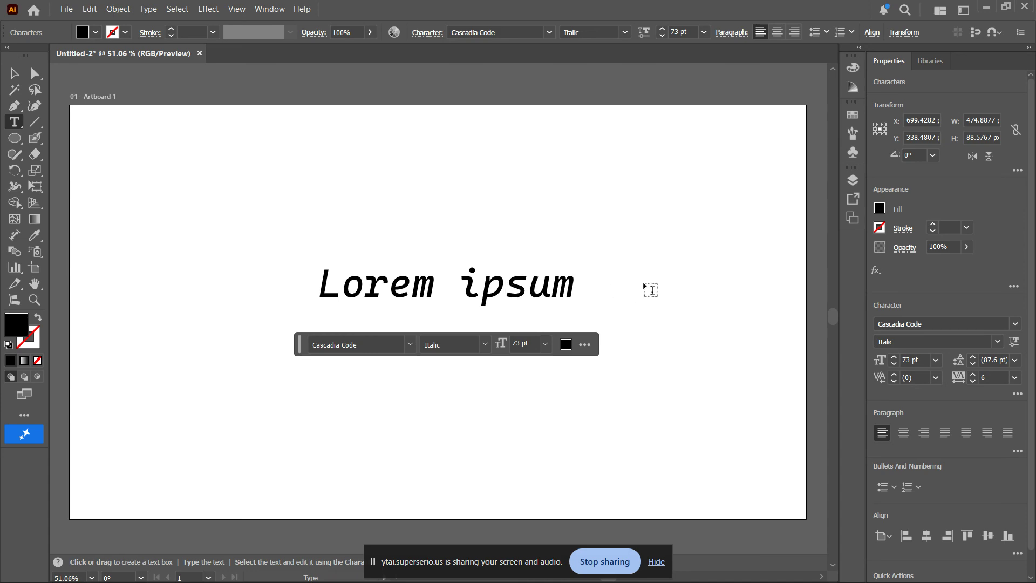
left_click(896, 377)
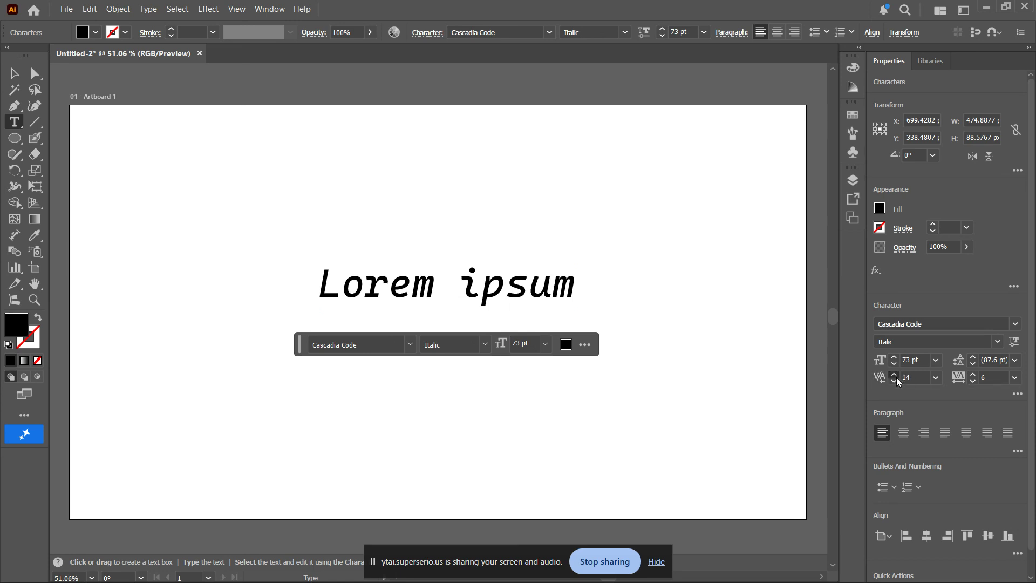
left_click(896, 378)
left_click(895, 377)
left_click(896, 377)
left_click(895, 377)
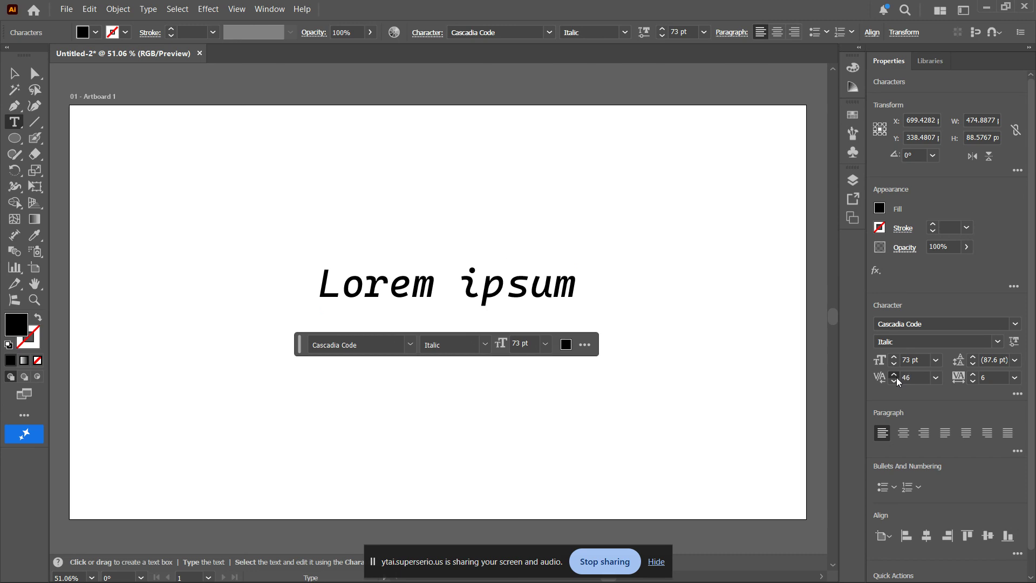
left_click(896, 378)
left_click(896, 377)
left_click(896, 377)
left_click(895, 377)
left_click(896, 377)
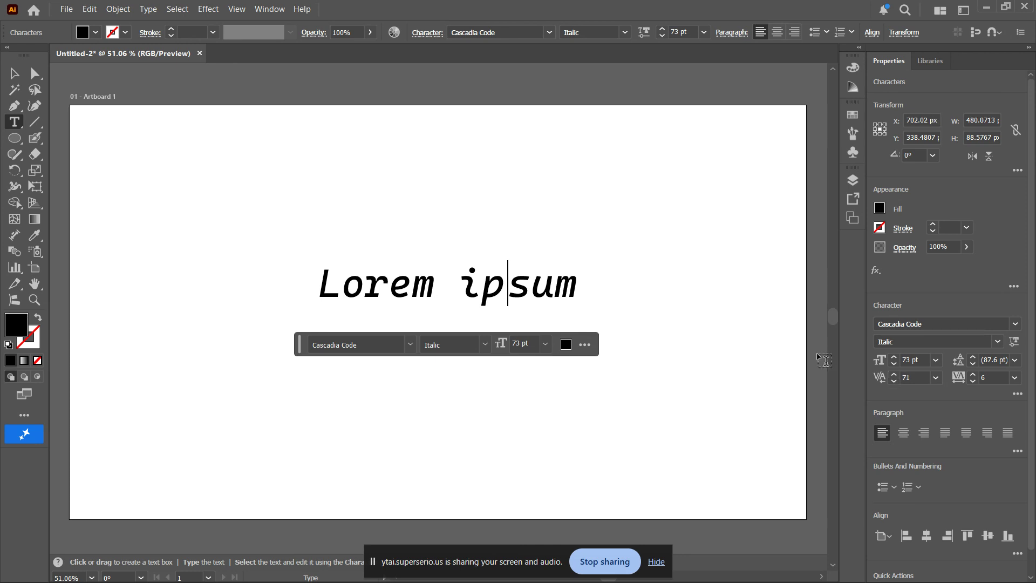
- Undo several of the last kerning increases and insert a "z" between the p and the s of "ipsum"
key("ctrl+z")
key("ctrl+z")
key("ctrl+z")
key("ctrl+z")
key("ctrl+z")
key("ctrl+z")
key("ctrl+z")
key("ctrl+z")
key("ctrl+z")
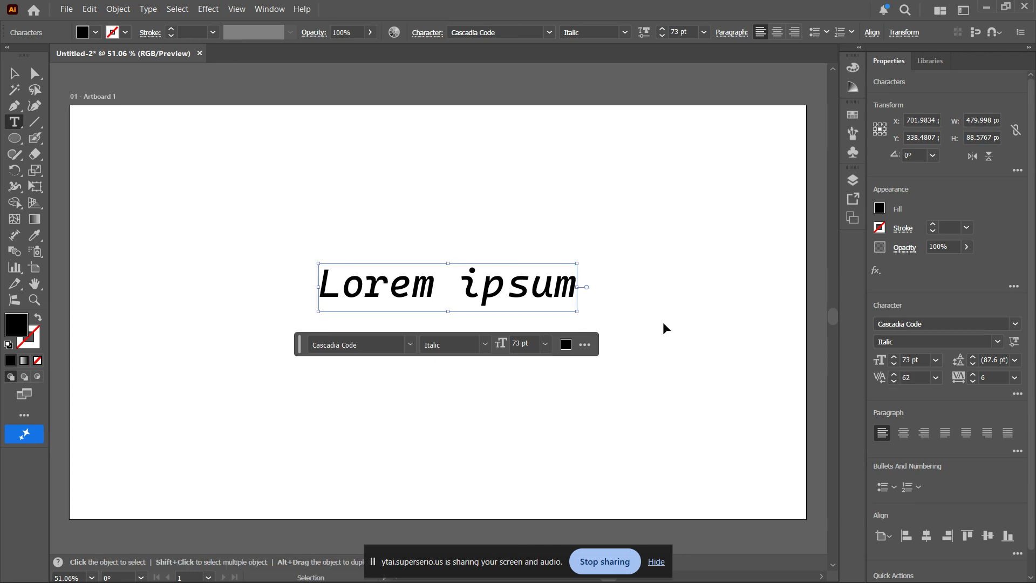
key("ctrl+z")
key("ctrl+z")
key("ctrl+z")
type("z")
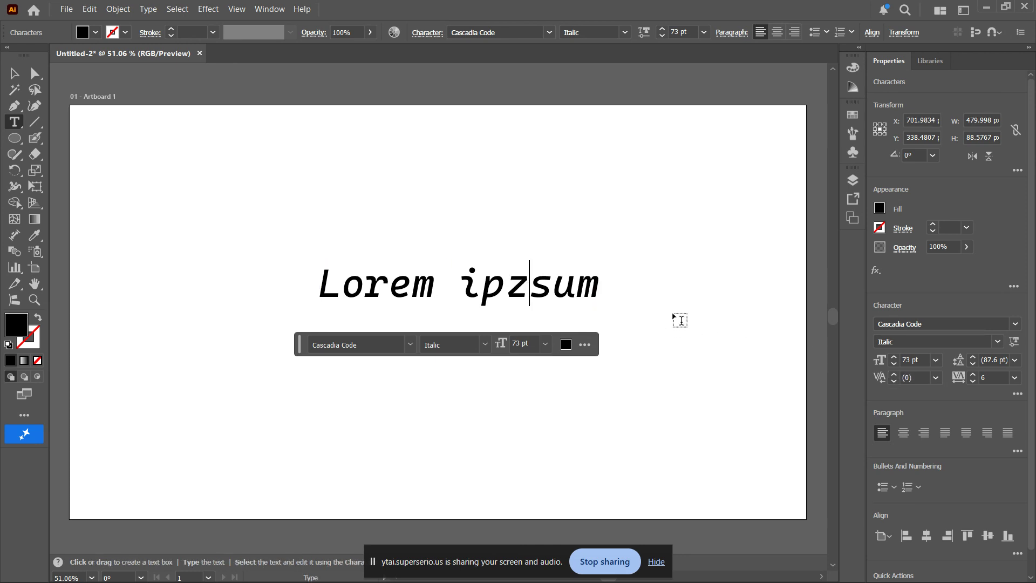
- Try to fill the text with the dark blue R=27 G=20 B=100 swatch while no characters are selected
left_click(879, 208)
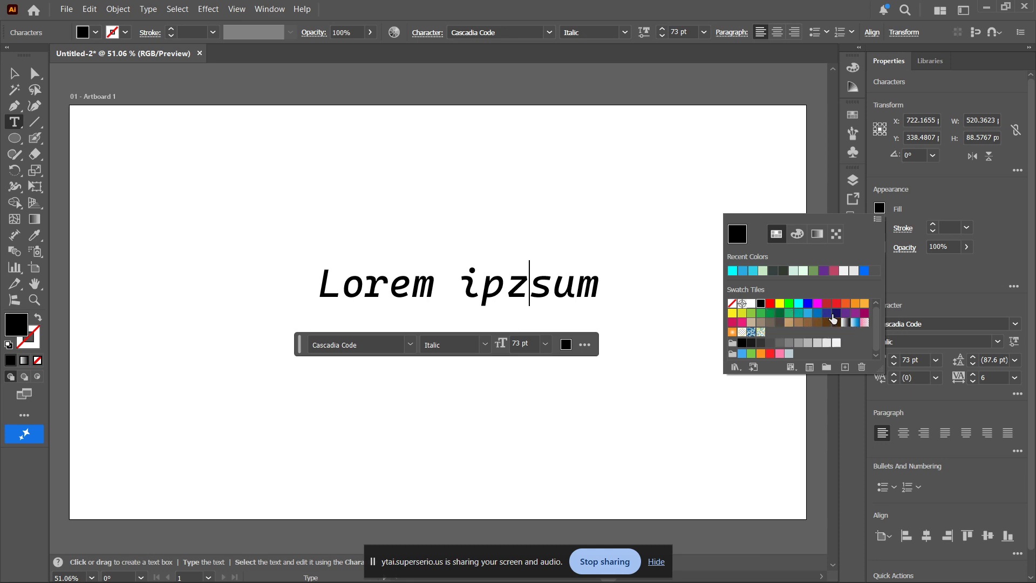
left_click(836, 314)
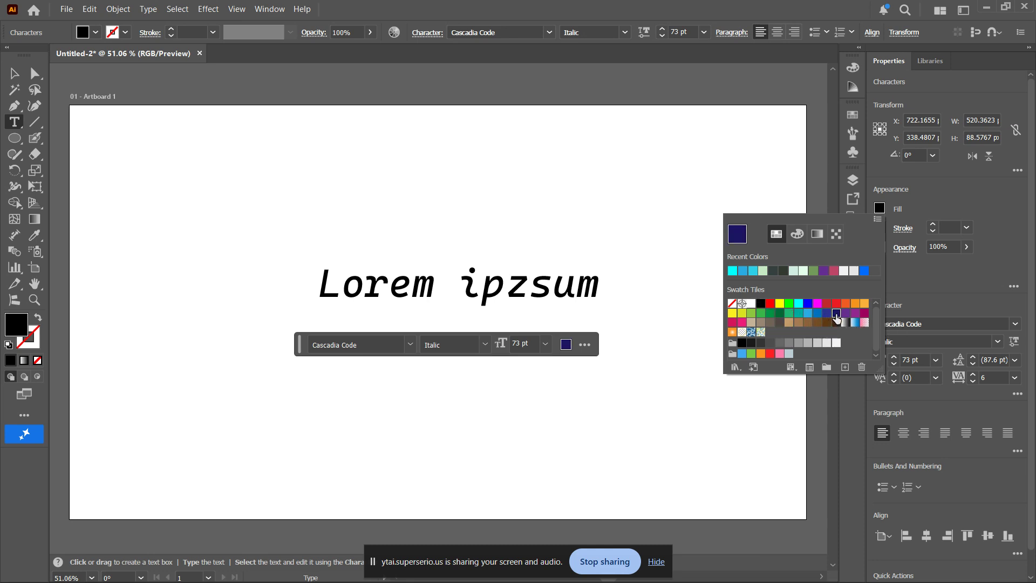
double_click(609, 290)
- Select all characters of the text and fill them with the medium blue swatch adjacent to R=27 G=20 B=100
left_click(449, 282)
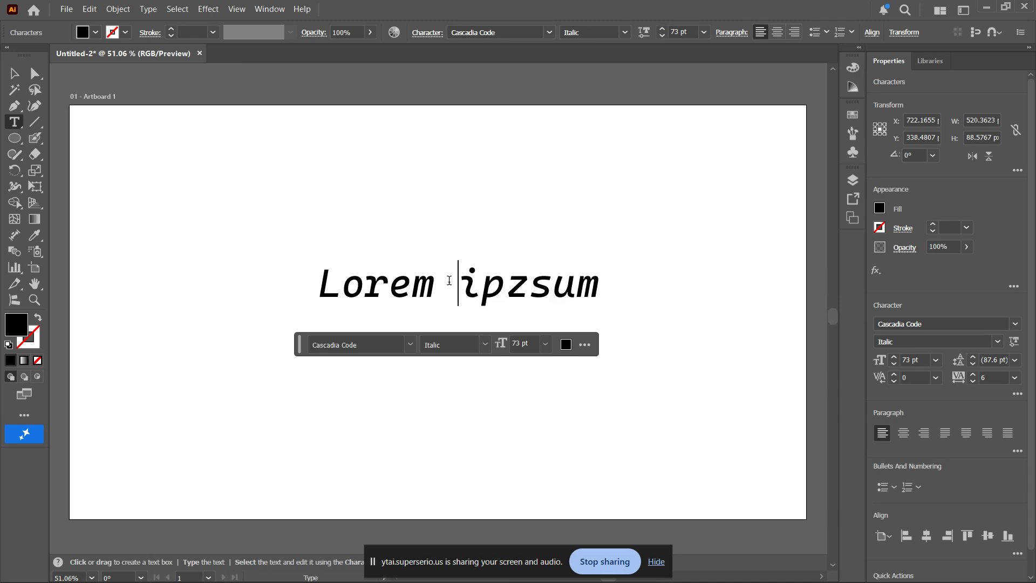
key("ctrl+a")
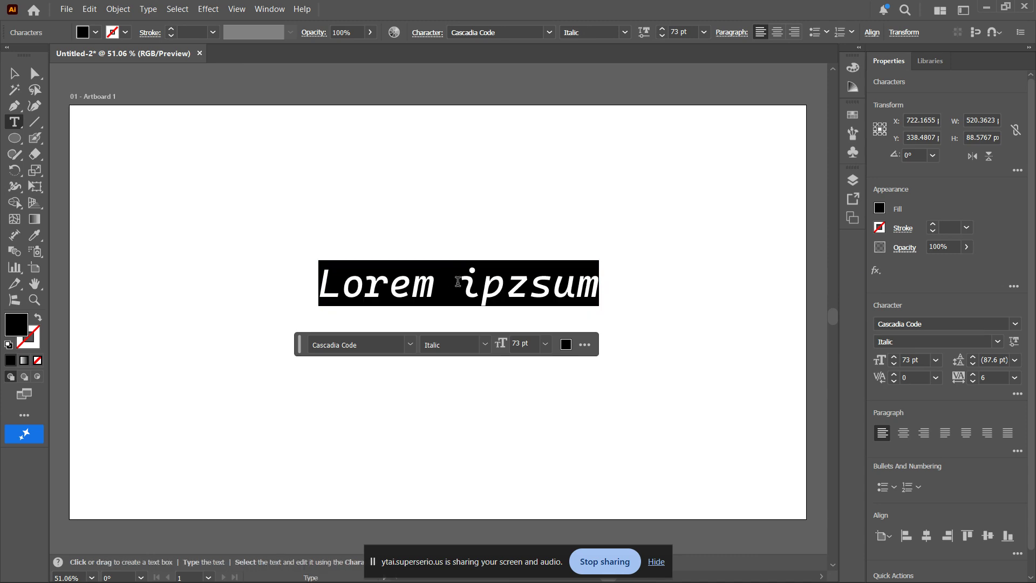
left_click(879, 208)
left_click(835, 314)
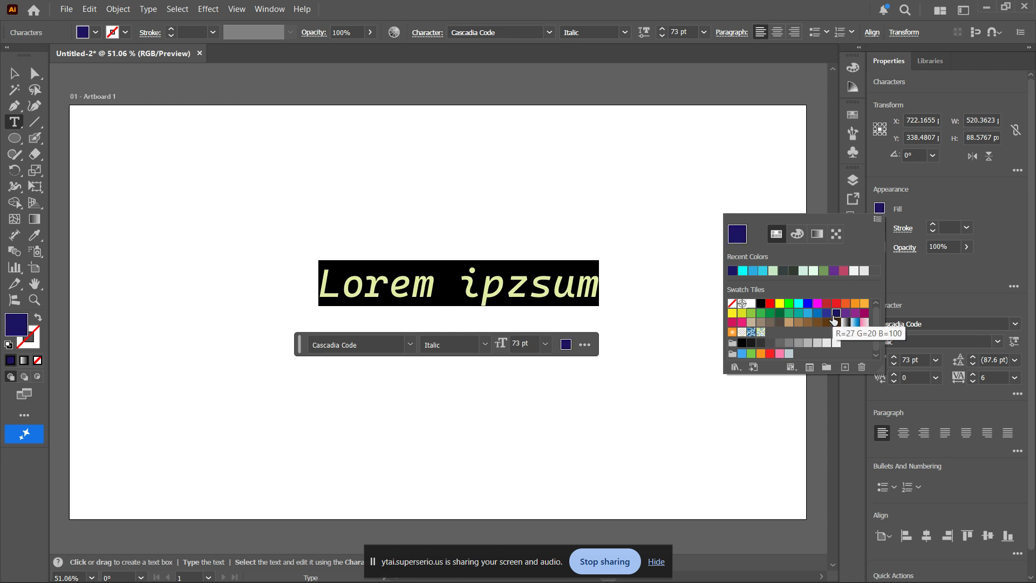
left_click(827, 313)
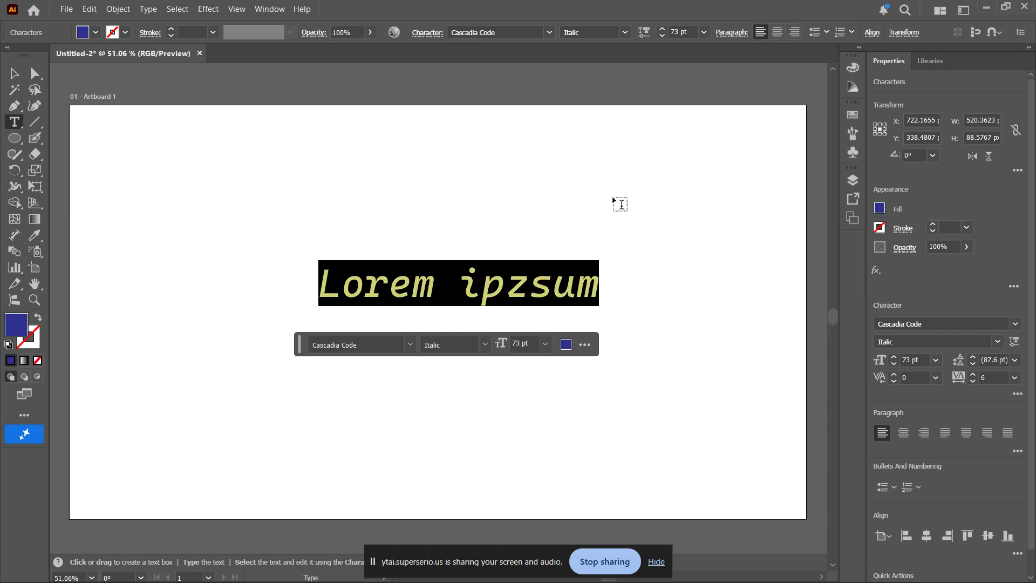
type("v")
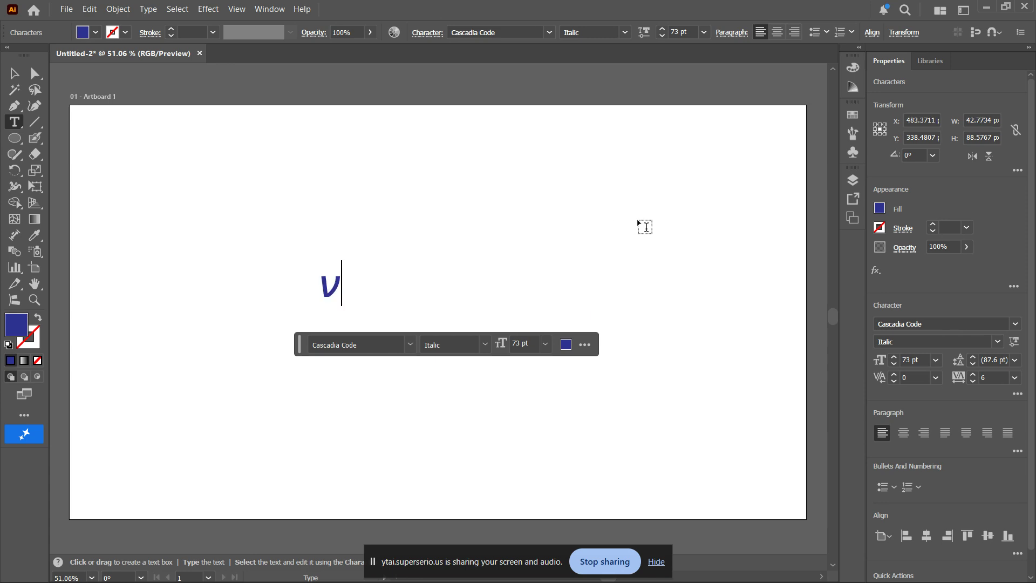
key("ctrl+z")
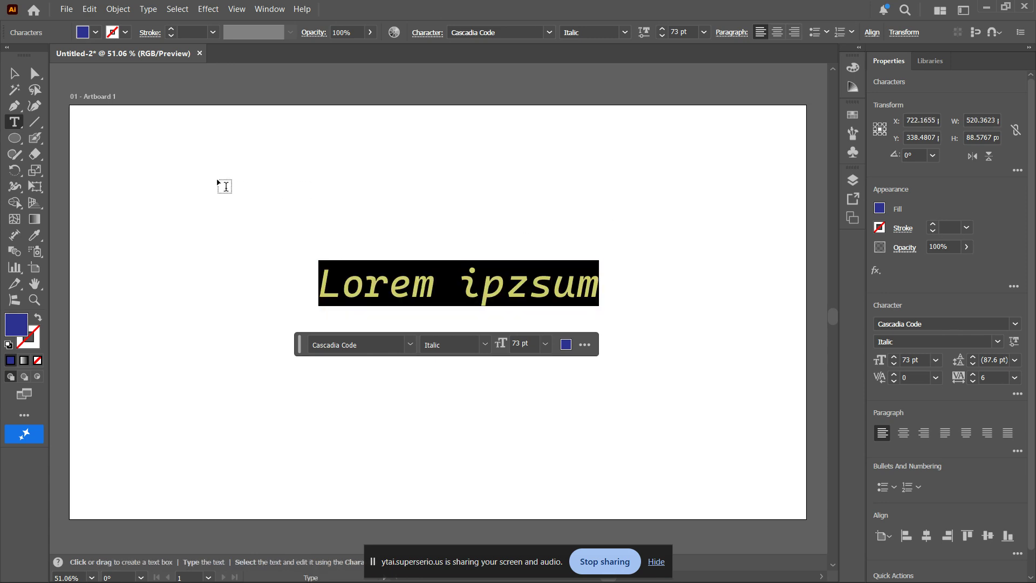
- Finish editing the "Lorem ipzsum" text, convert the text object to outlines, and deselect it
key("Escape")
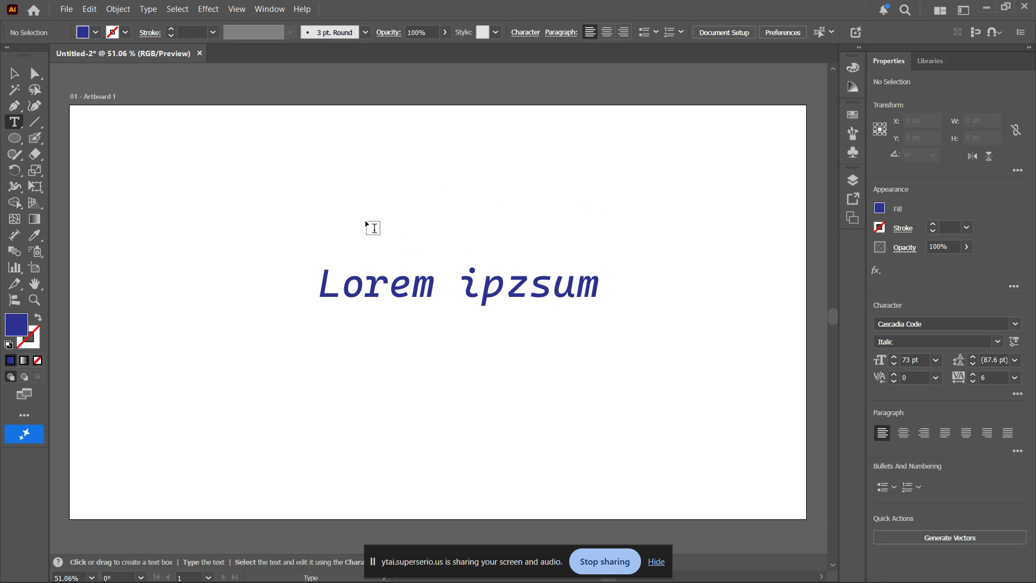
key("v")
left_click(404, 284)
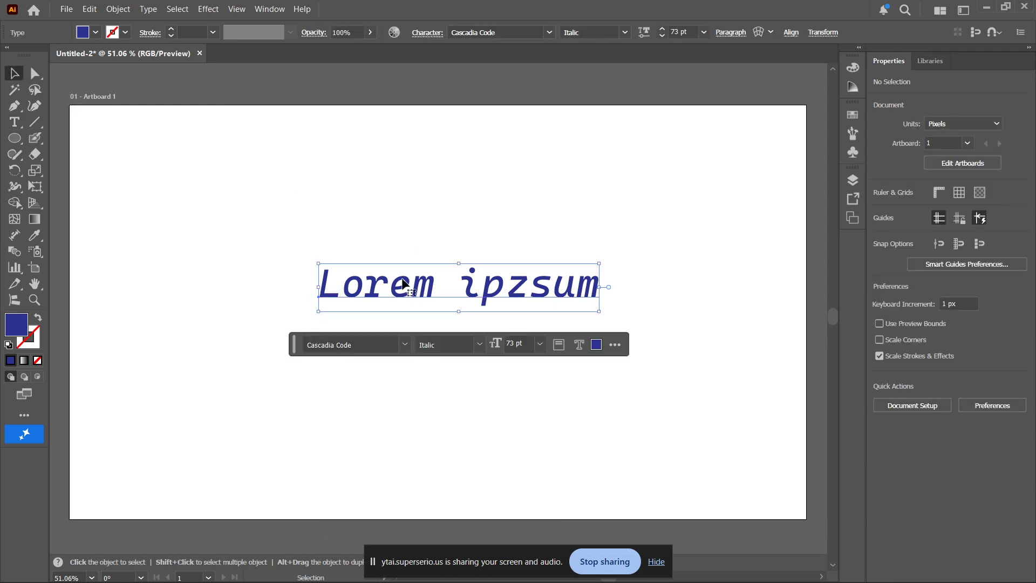
left_click(147, 9)
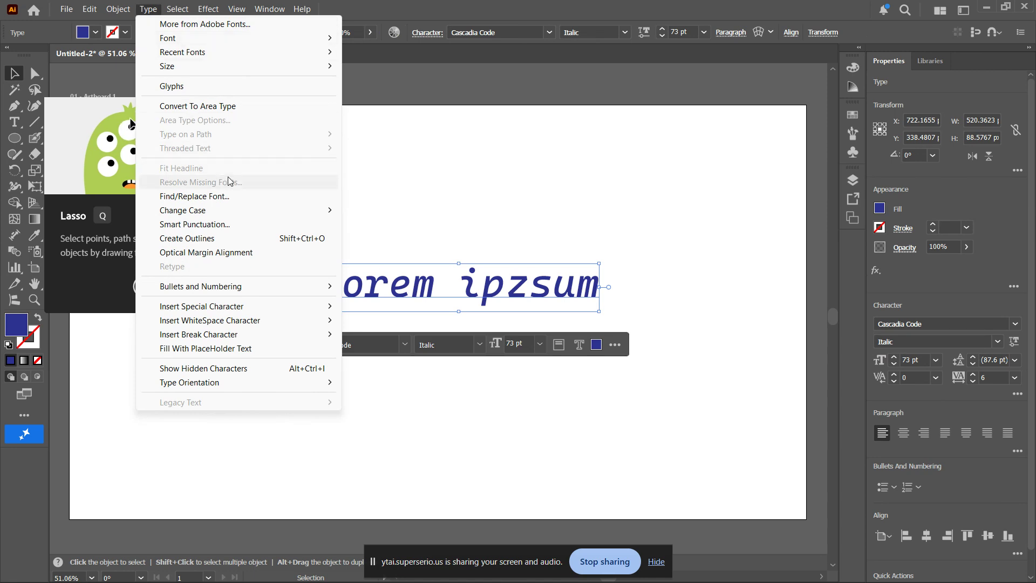
left_click(260, 238)
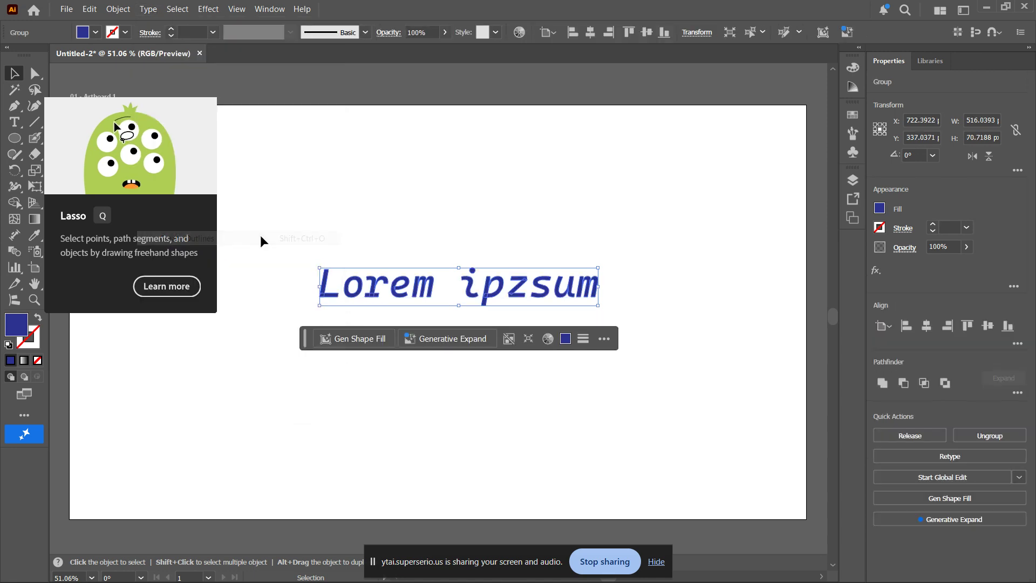
left_click(376, 247)
- Select the outlined "Lorem ipzsum" group to examine its letter paths up close, and deselect it
key("ctrl+1")
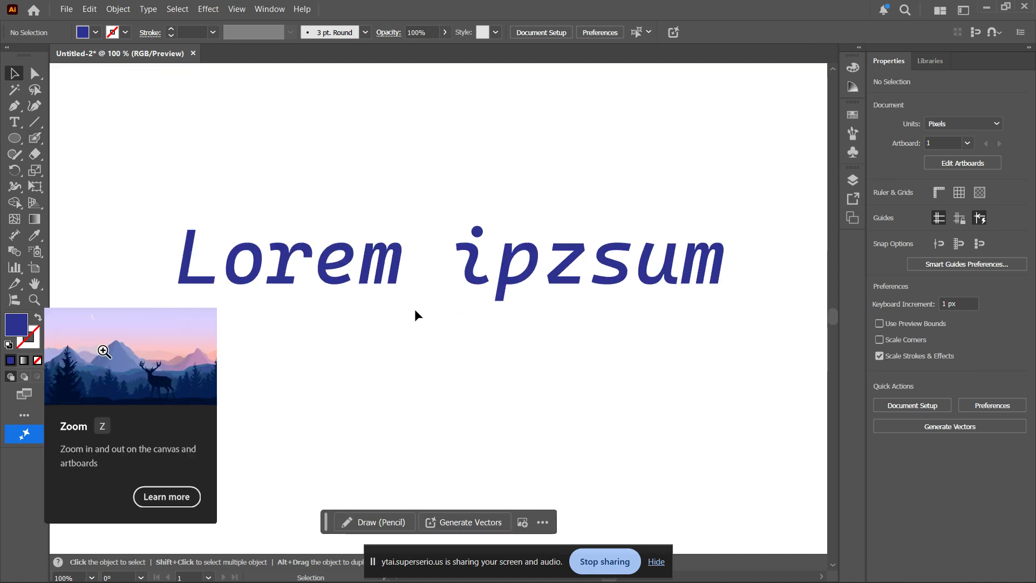
left_click(289, 271)
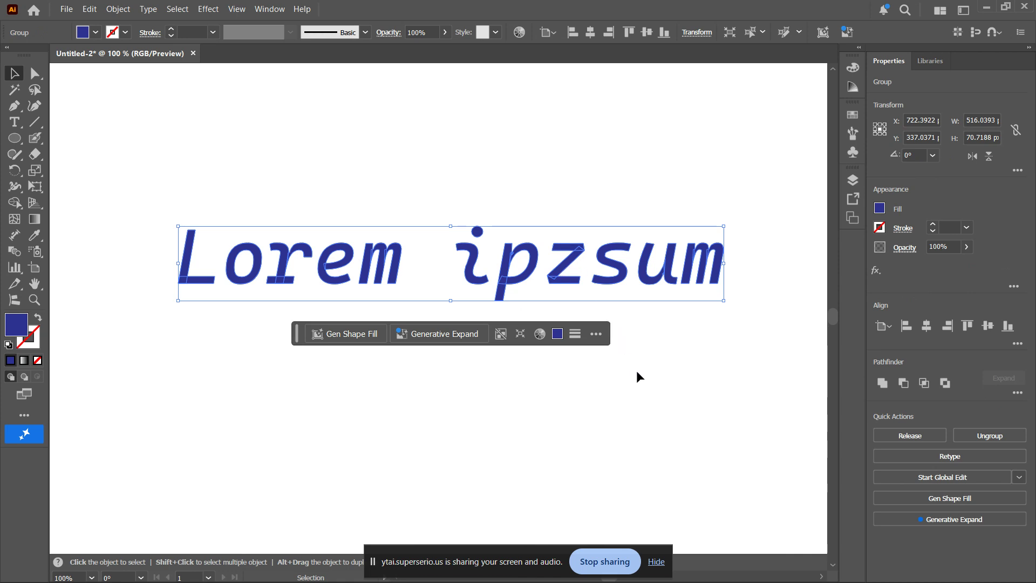
left_click(678, 381)
scroll(572, 355, "down", 1)
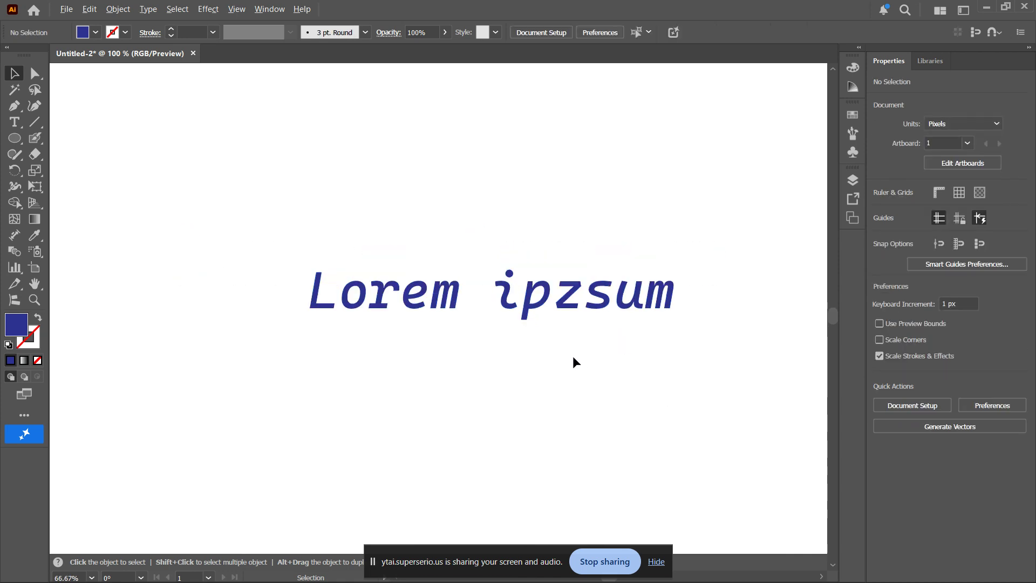
key("space")
left_click_drag(598, 361, 569, 360)
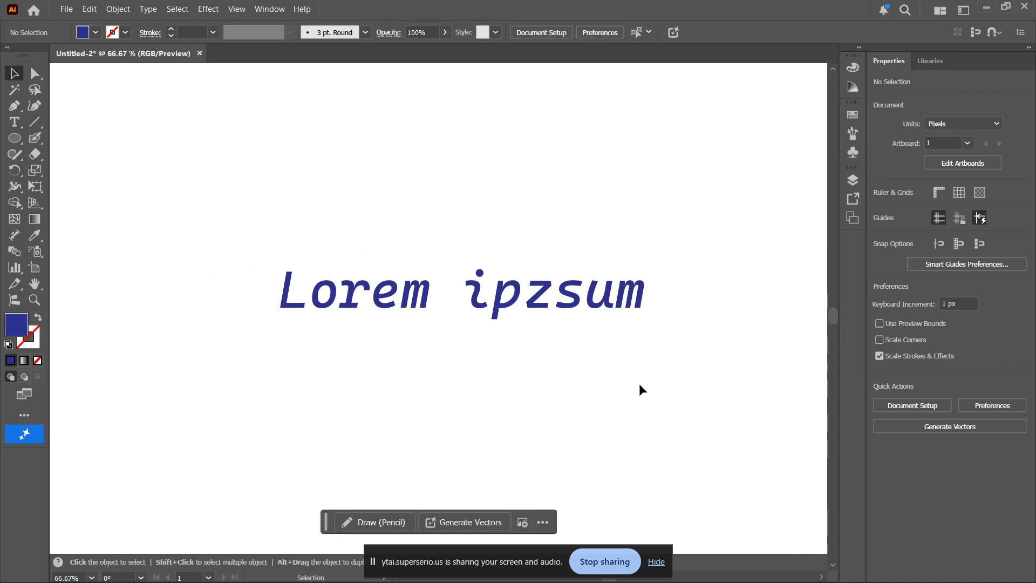